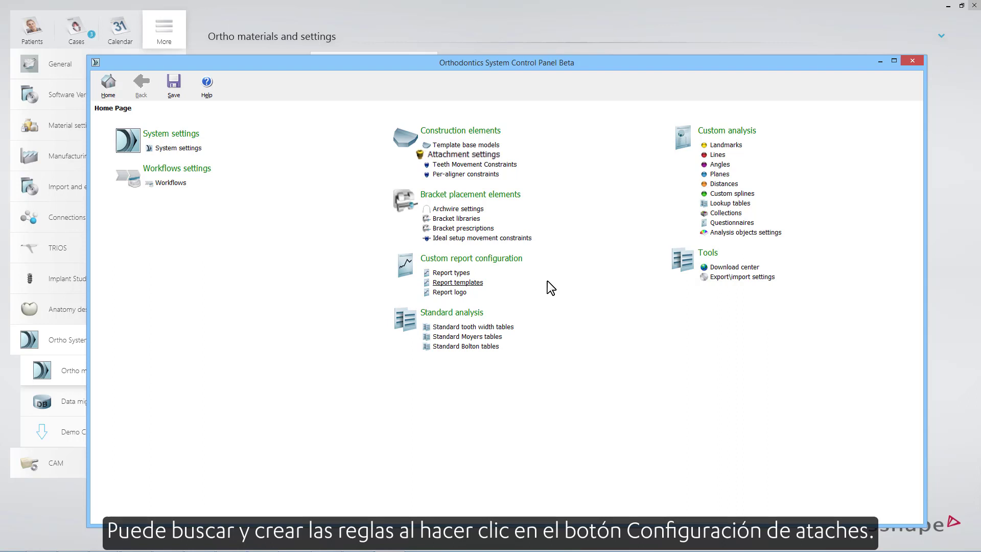
# - Open the attachment settings and enable automatic placement for the Box attachment
pyautogui.click(484, 156)
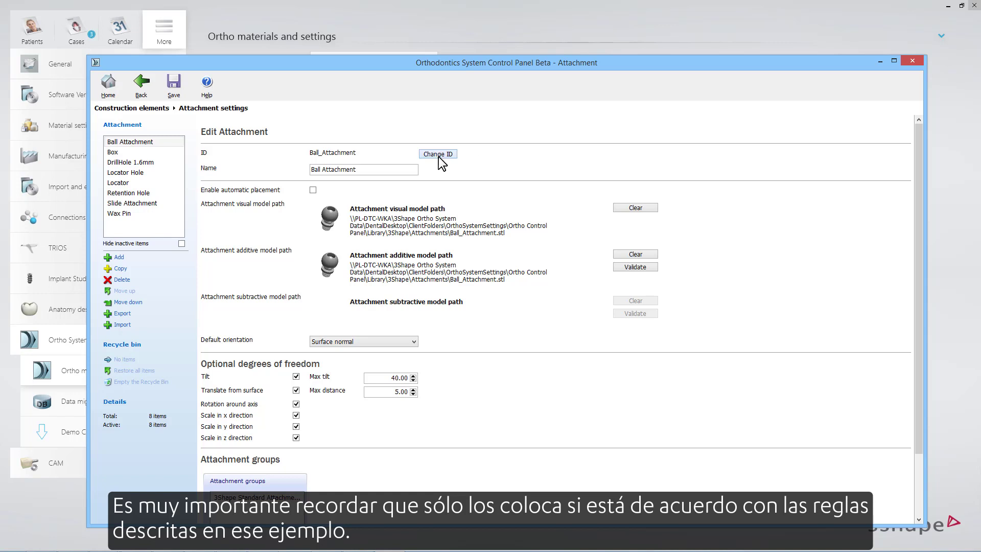
pyautogui.click(147, 150)
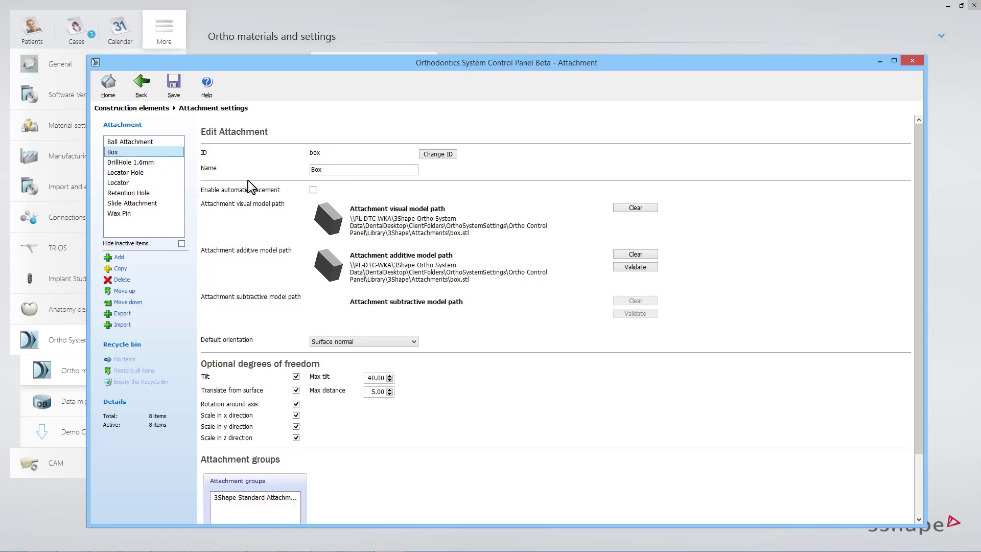
pyautogui.click(313, 190)
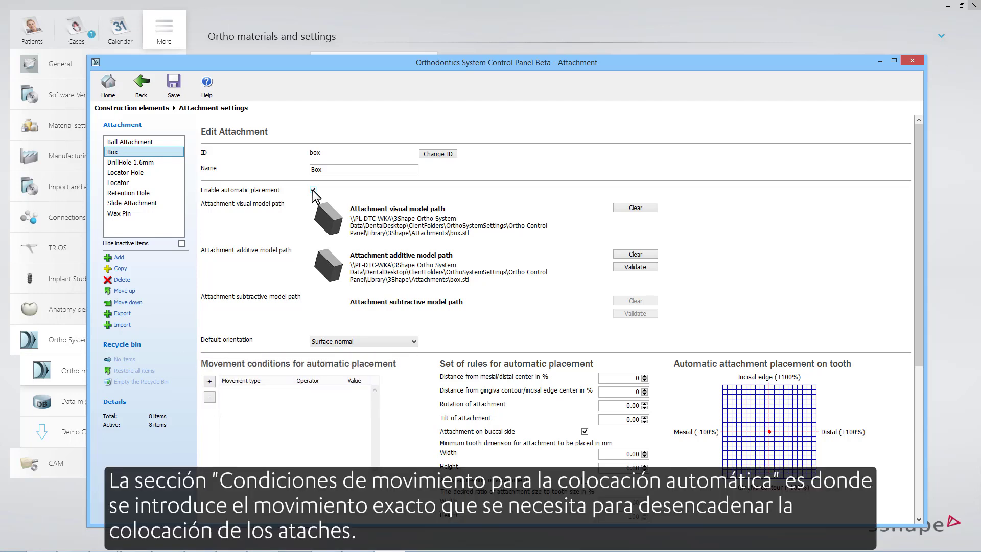
# - Add a movement condition for the Box's automatic placement: Forward/Backward greater than 1.50
pyautogui.click(212, 381)
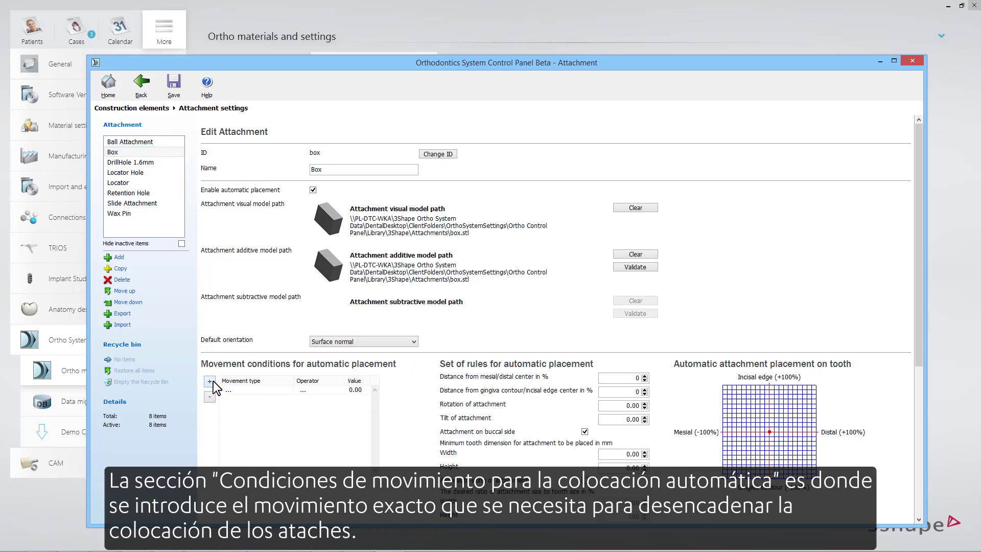
pyautogui.click(230, 391)
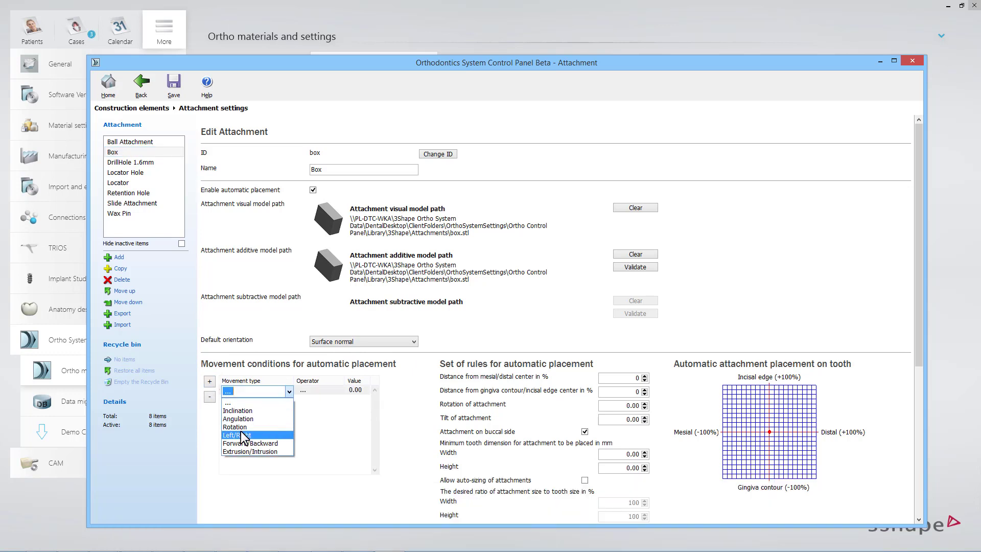
pyautogui.click(241, 445)
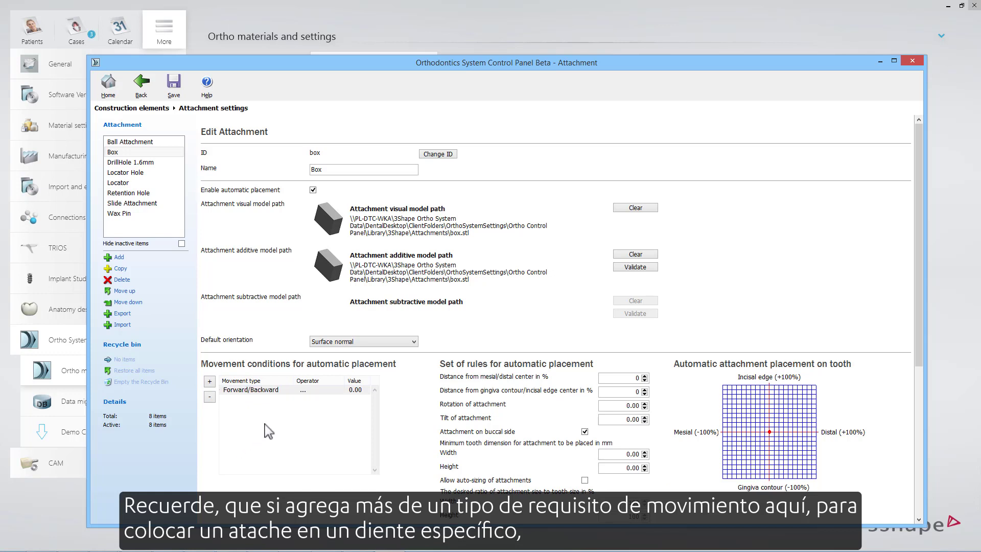
pyautogui.click(306, 390)
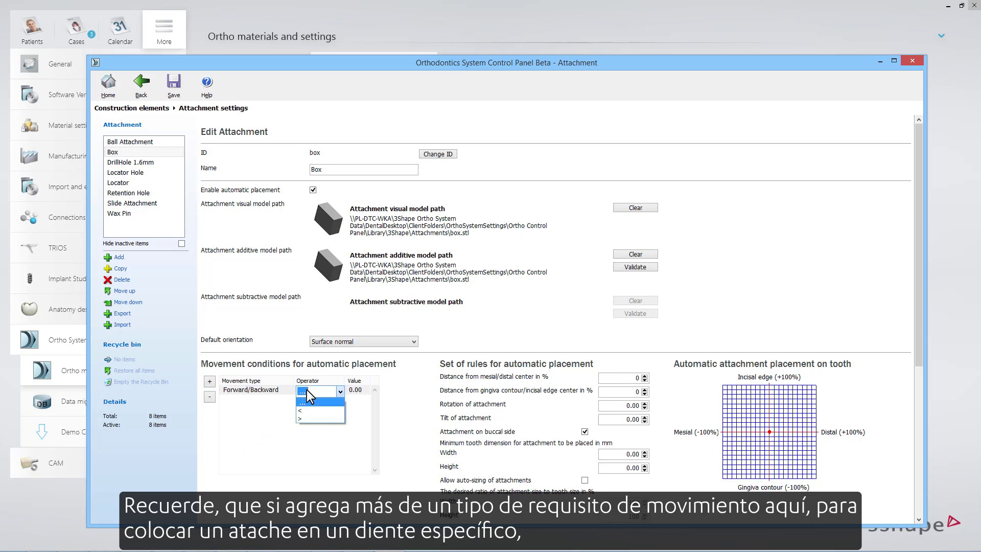
pyautogui.click(304, 416)
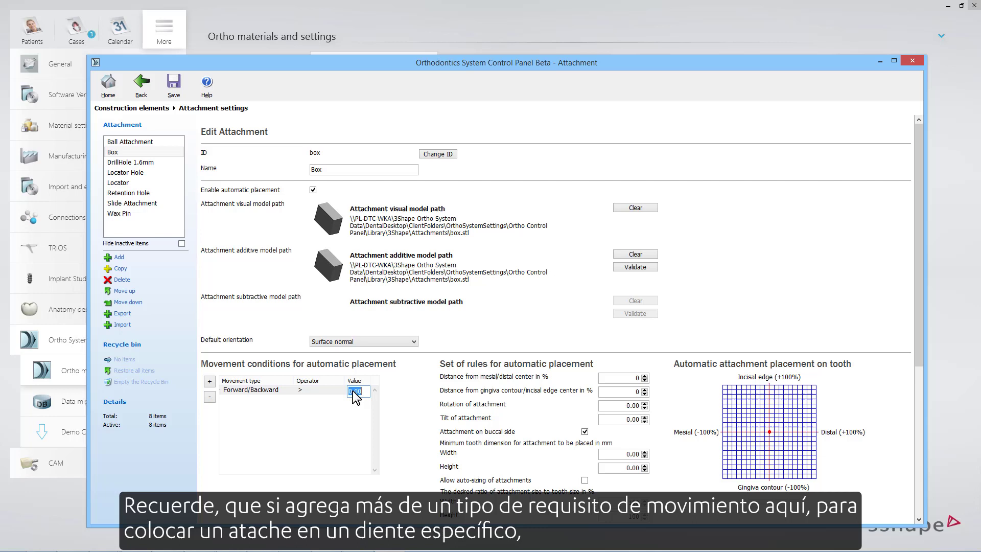
pyautogui.write('1.5')
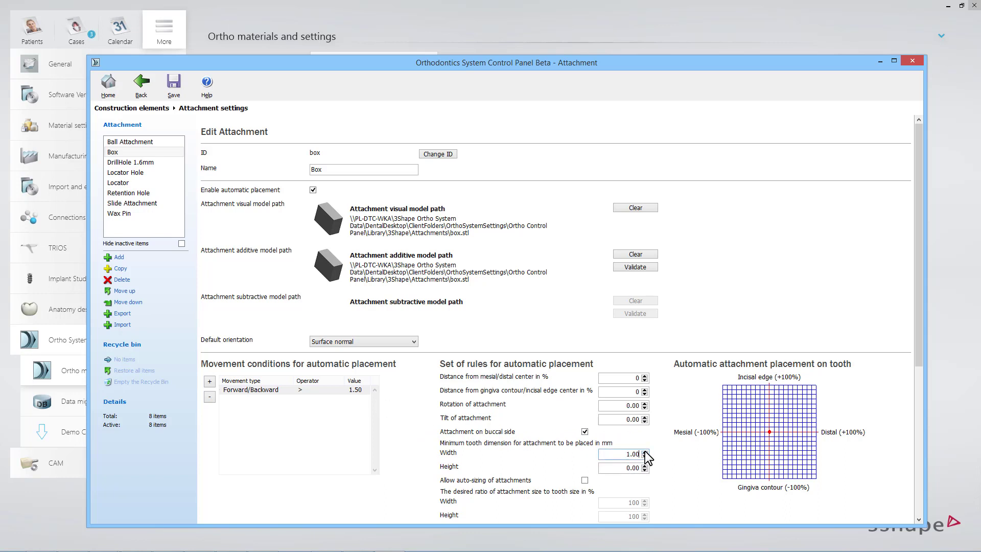
# - Set the minimum tooth size to 9.00 mm wide and 12.00 mm high, with attachment offsets of 20% mesial/distal and -10% gingiva/incisal
pyautogui.click(644, 465)
pyautogui.moveTo(756, 446); pyautogui.dragTo(789, 446)
pyautogui.click(645, 389)
pyautogui.click(645, 394)
pyautogui.click(645, 381)
pyautogui.click(645, 380)
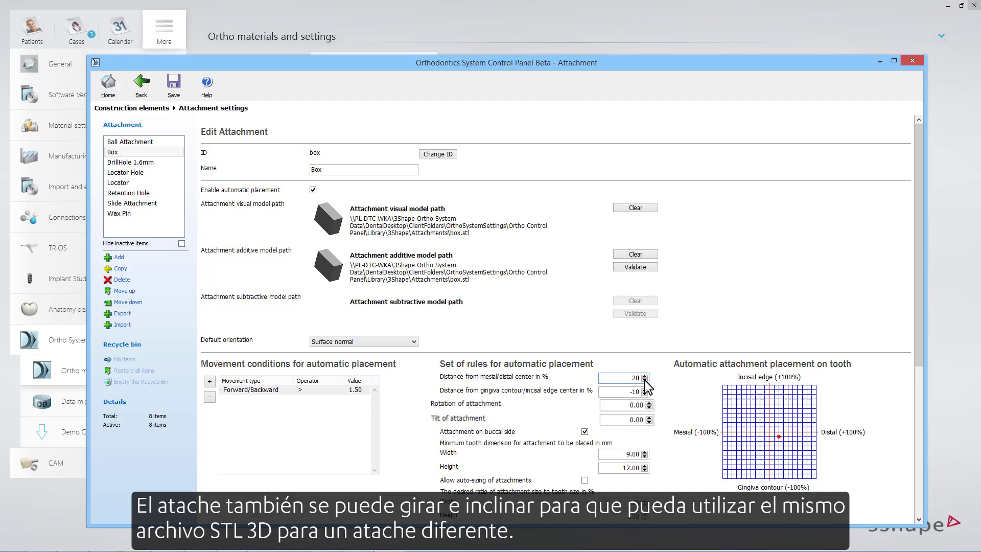
# - Set the attachment's rotation to 20.00 and tilt to 10.00, then allow auto-sizing and lower the desired width ratio
pyautogui.click(645, 417)
pyautogui.click(644, 418)
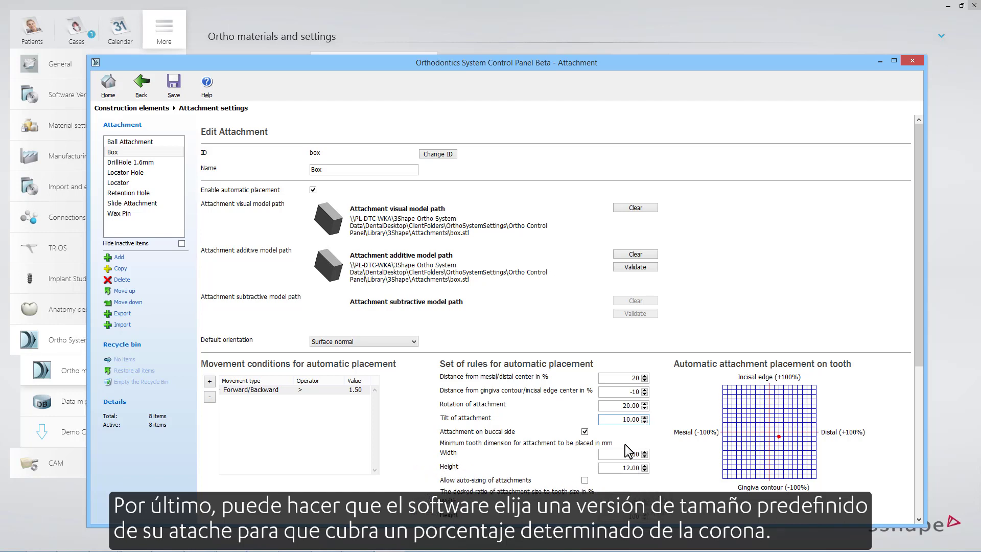
pyautogui.click(584, 480)
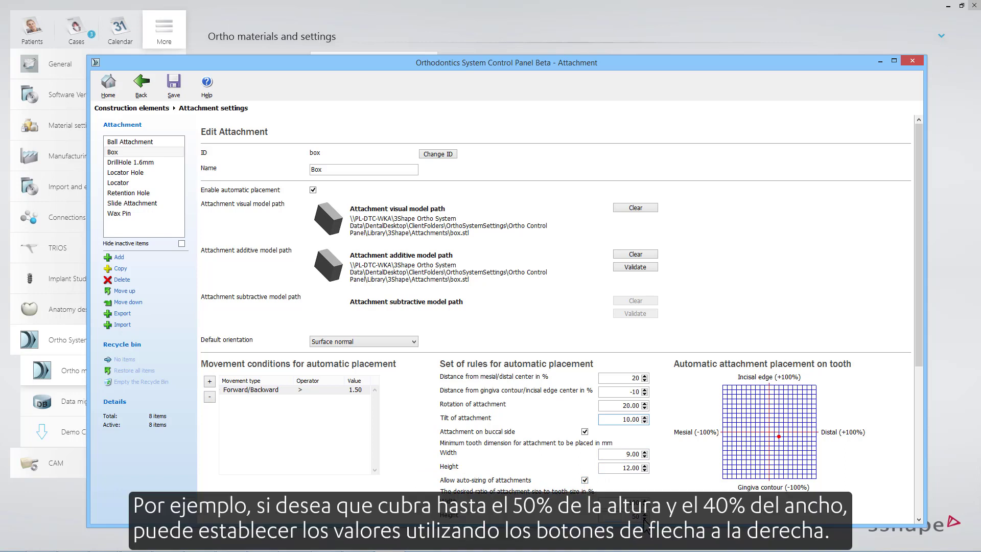
pyautogui.click(645, 505)
pyautogui.click(646, 505)
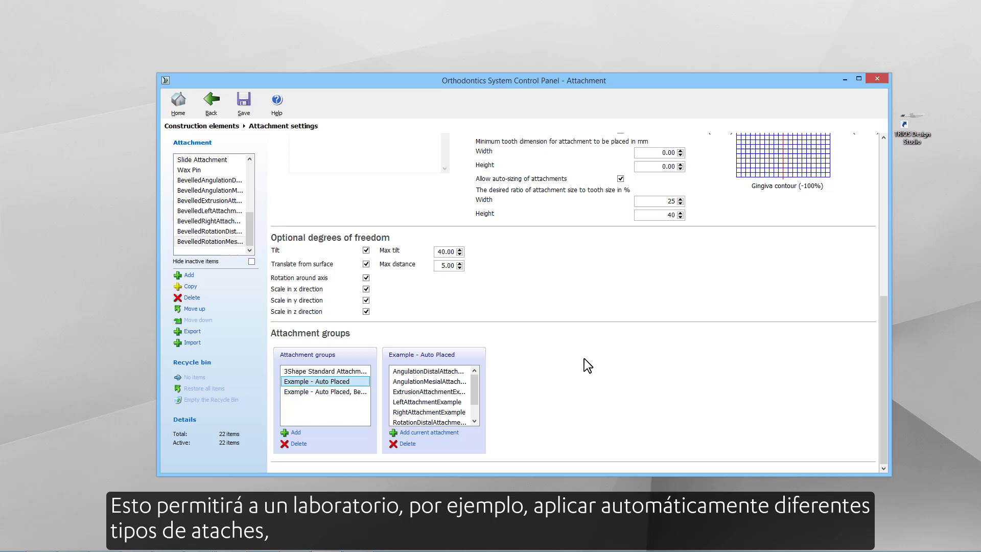
# - View the attachments belonging to the Example - Auto Placed, Bevelled attachment group
pyautogui.click(343, 392)
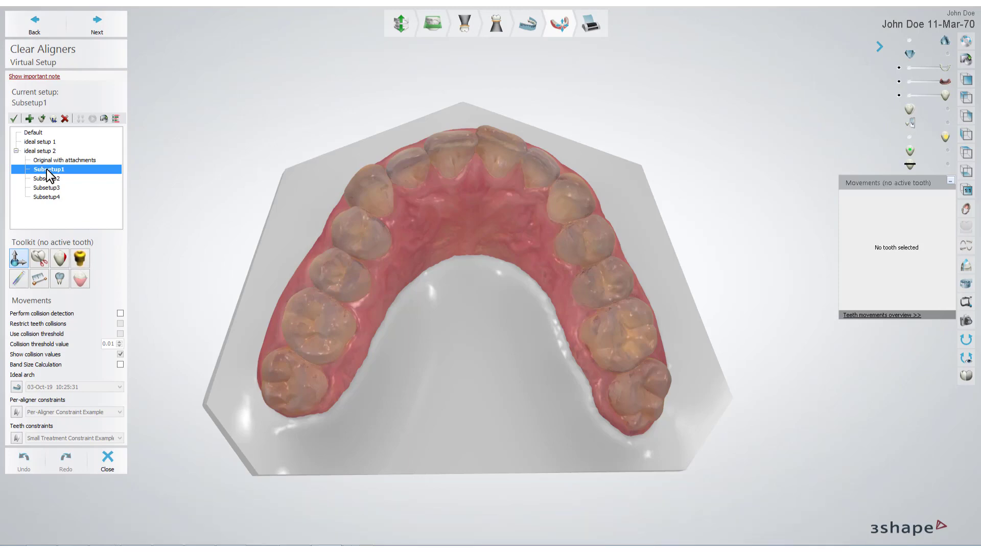
# - Activate the Attachments tool for Subsetup1 and select the teeth from 15 across the arch to the opposite second premolar
pyautogui.click(81, 261)
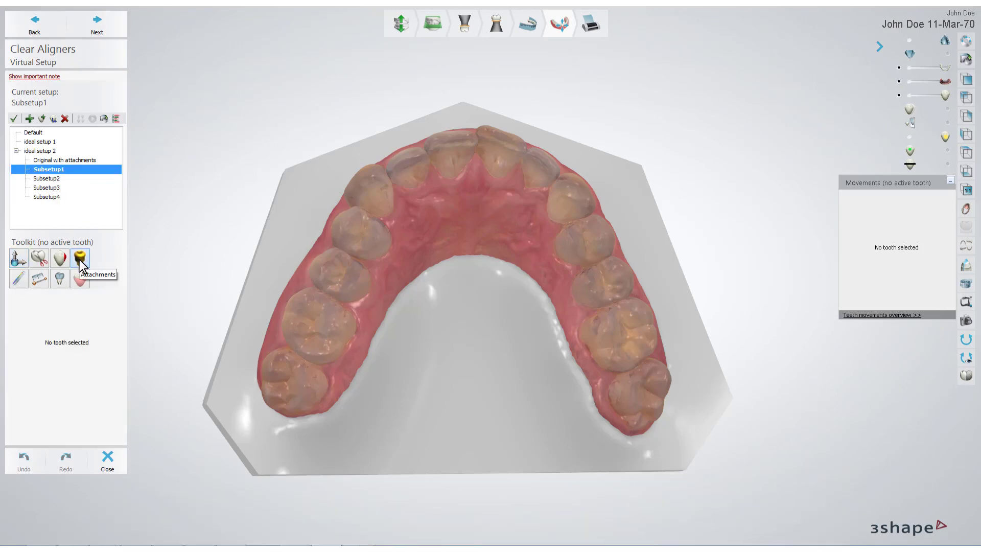
pyautogui.click(342, 274)
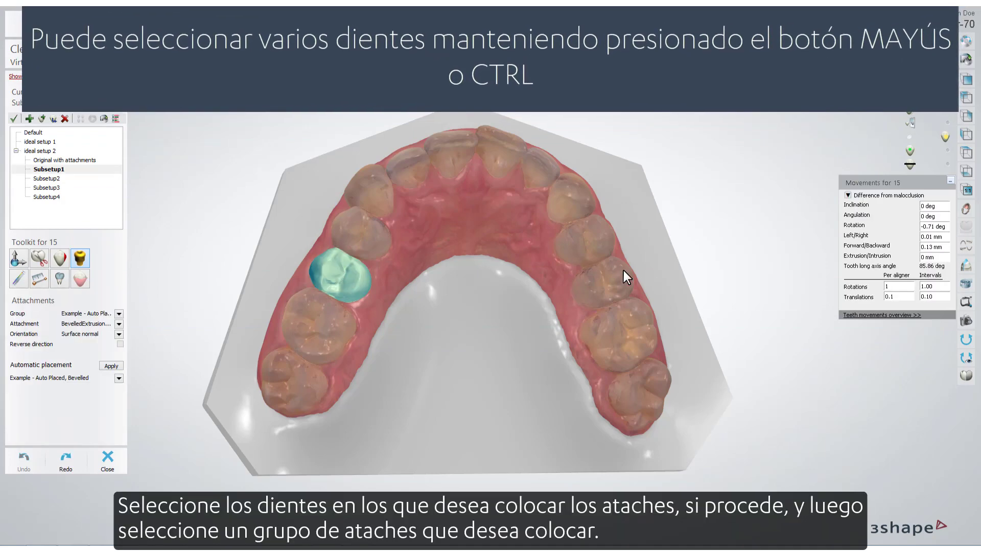
pyautogui.keyDown('shift'); pyautogui.click(610, 275); pyautogui.keyUp('shift')
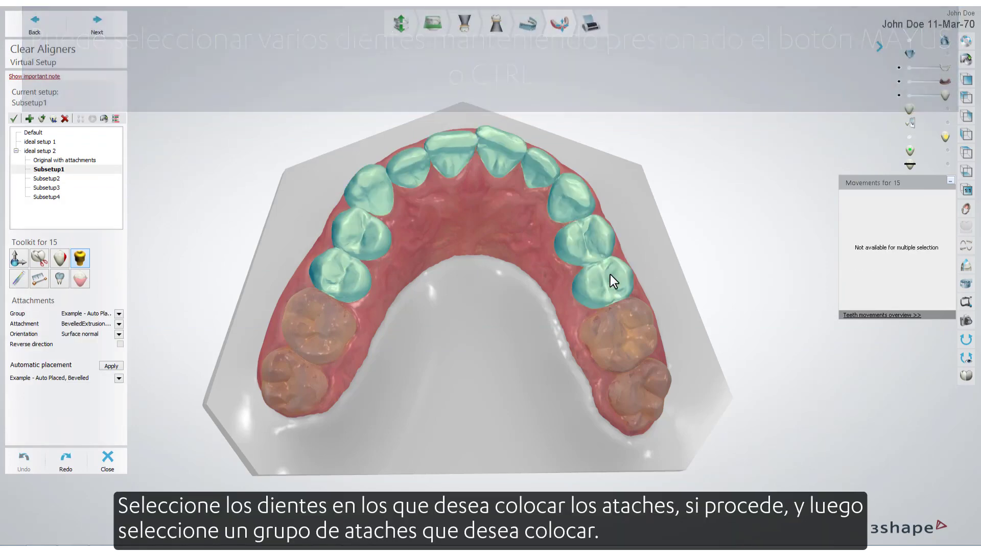
# - Try automatic placement of the Example - Auto Placed, Bevelled group on the selected teeth, inspect it from the front, and undo it
pyautogui.click(119, 378)
pyautogui.click(148, 401)
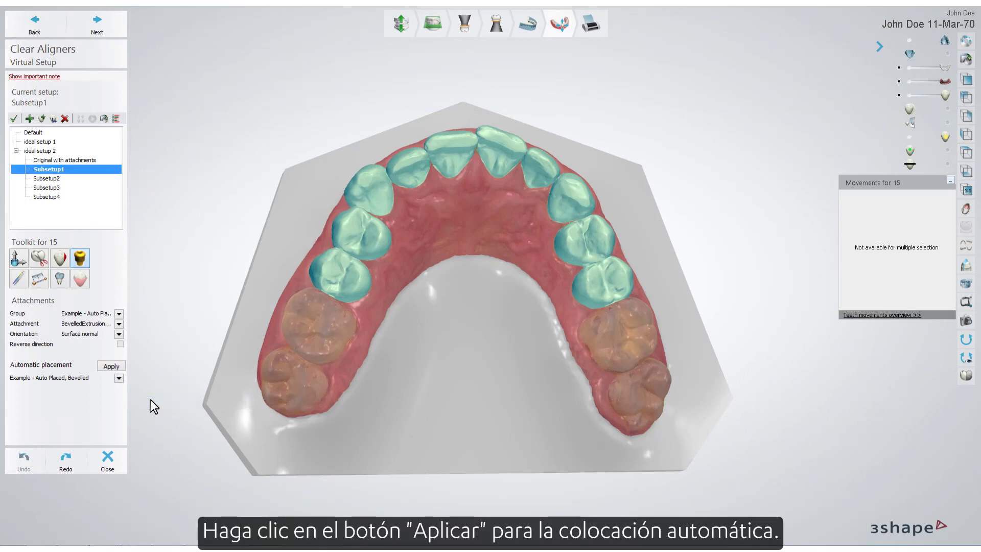
pyautogui.click(122, 366)
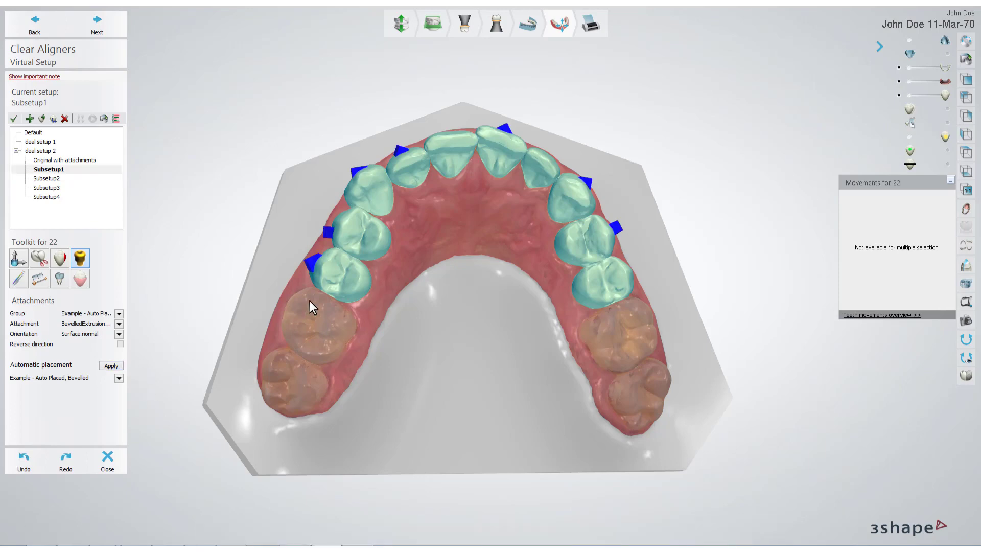
pyautogui.moveTo(472, 231)
pyautogui.mouseDown(button='right')
pyautogui.moveTo(470, 280)
pyautogui.moveTo(483, 207)
pyautogui.moveTo(471, 208)
pyautogui.moveTo(475, 221)
pyautogui.moveTo(476, 213)
pyautogui.mouseUp(button='right')
pyautogui.scroll(2, 475, 213)
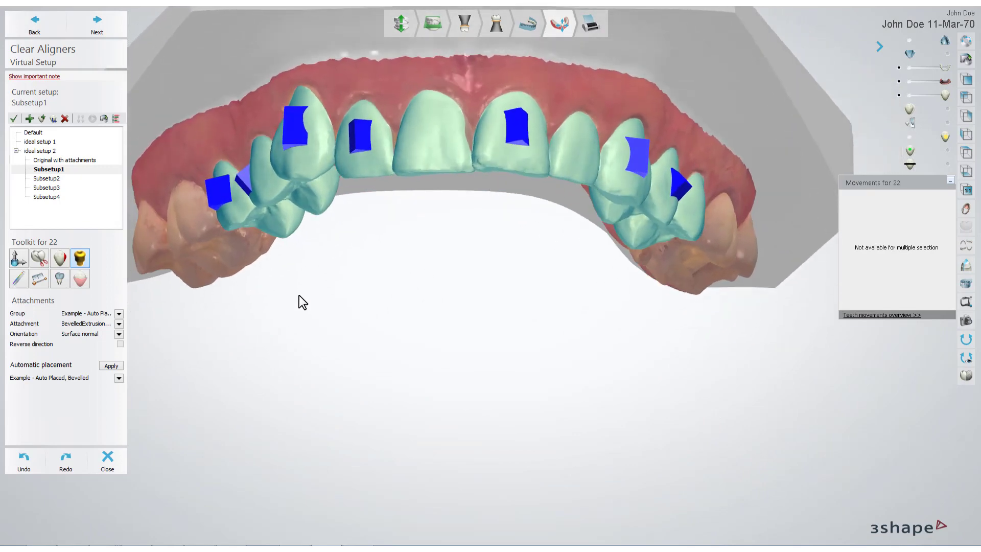
pyautogui.click(23, 460)
# - Automatically place the Example - Auto Placed attachment group on the selected teeth
pyautogui.click(118, 378)
pyautogui.click(145, 391)
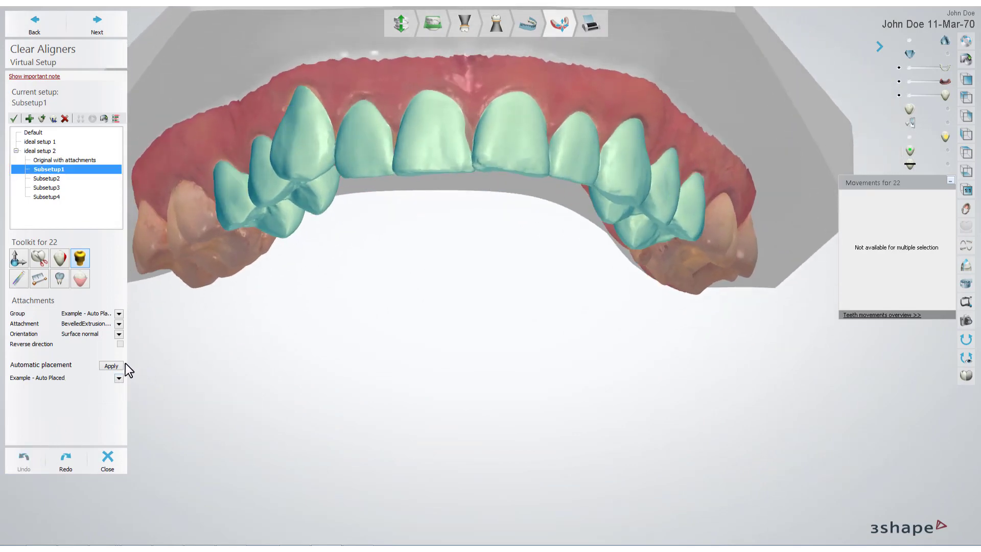
pyautogui.click(111, 366)
pyautogui.moveTo(400, 256)
pyautogui.mouseDown(button='right')
pyautogui.moveTo(408, 260)
pyautogui.moveTo(389, 249)
pyautogui.mouseUp(button='right')
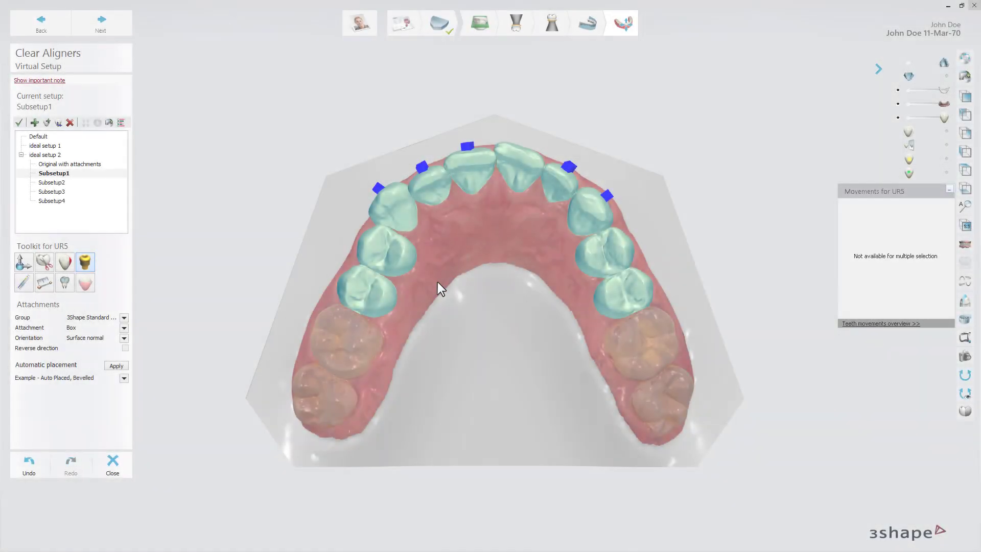
# - Delete the automatically placed attachment from tooth UR3
pyautogui.moveTo(498, 257); pyautogui.dragTo(482, 300, button='right')
pyautogui.scroll(5, 477, 289)
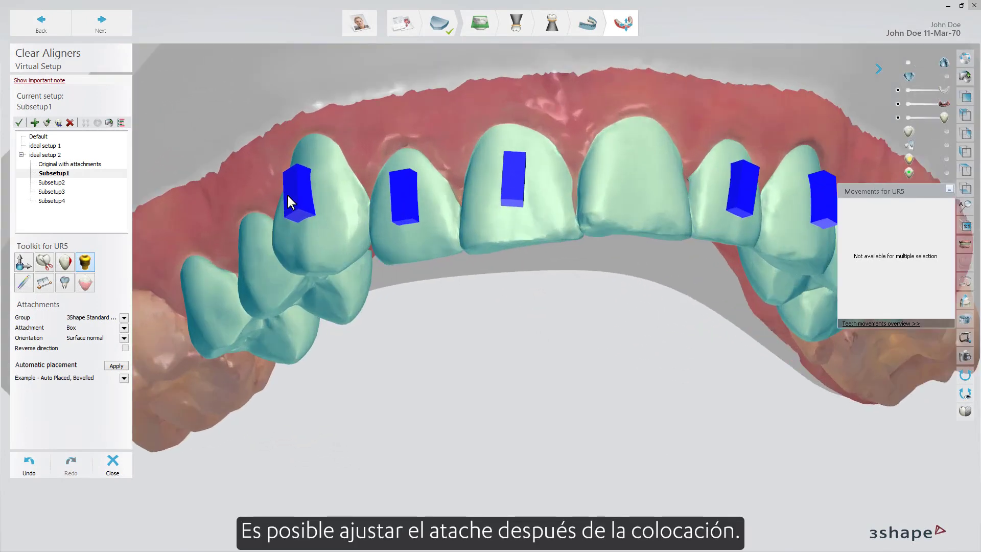
pyautogui.click(294, 201)
pyautogui.rightClick(296, 200)
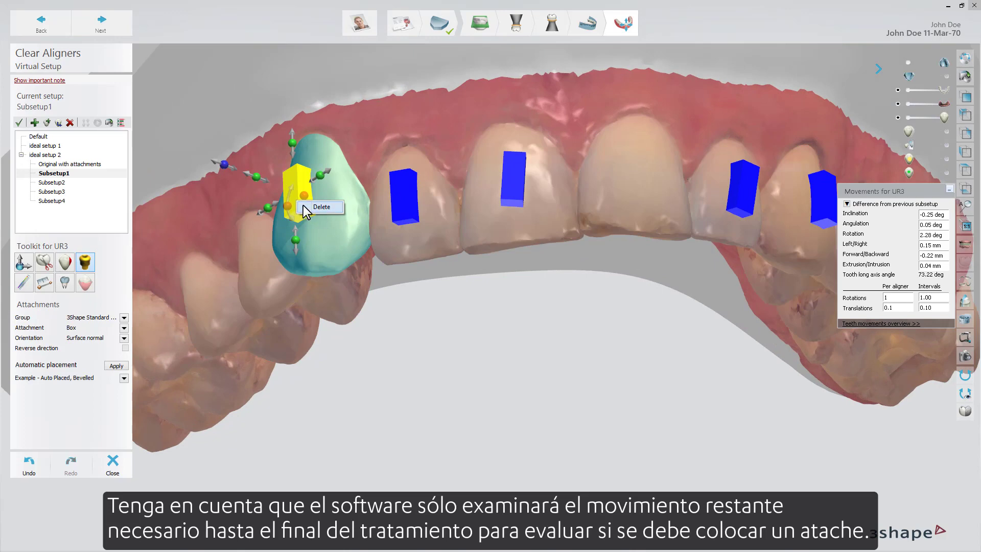
pyautogui.click(309, 207)
# - Shorten the attachment on tooth UR2 and rotate the attachment on tooth UR1 so it sits diagonally
pyautogui.click(408, 203)
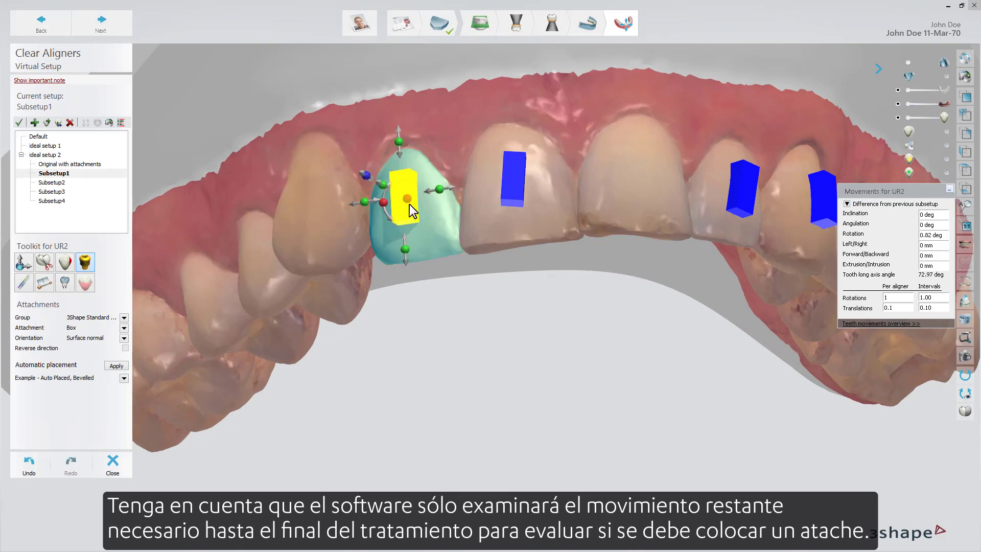
pyautogui.moveTo(400, 141)
pyautogui.mouseDown()
pyautogui.moveTo(406, 156)
pyautogui.moveTo(416, 152)
pyautogui.mouseUp()
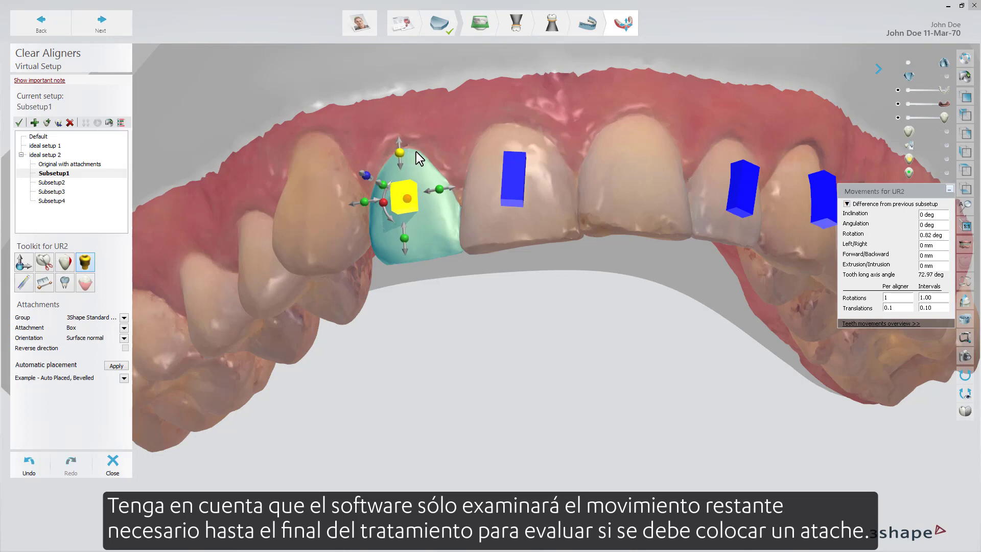
pyautogui.click(517, 176)
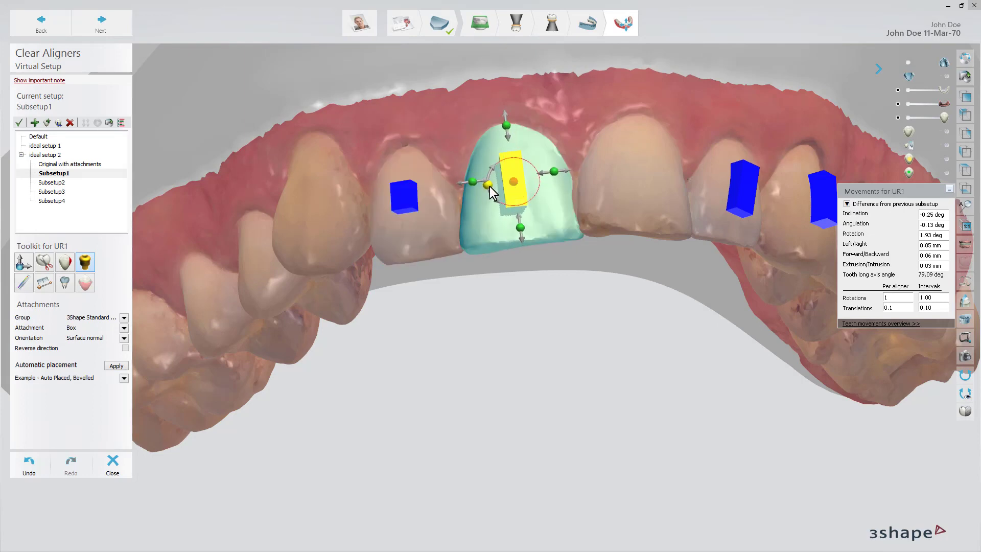
pyautogui.moveTo(489, 186); pyautogui.dragTo(577, 201)
# - Reposition and adjust the attachment on tooth UL2
pyautogui.moveTo(530, 271); pyautogui.dragTo(624, 189, button='right')
pyautogui.click(629, 188)
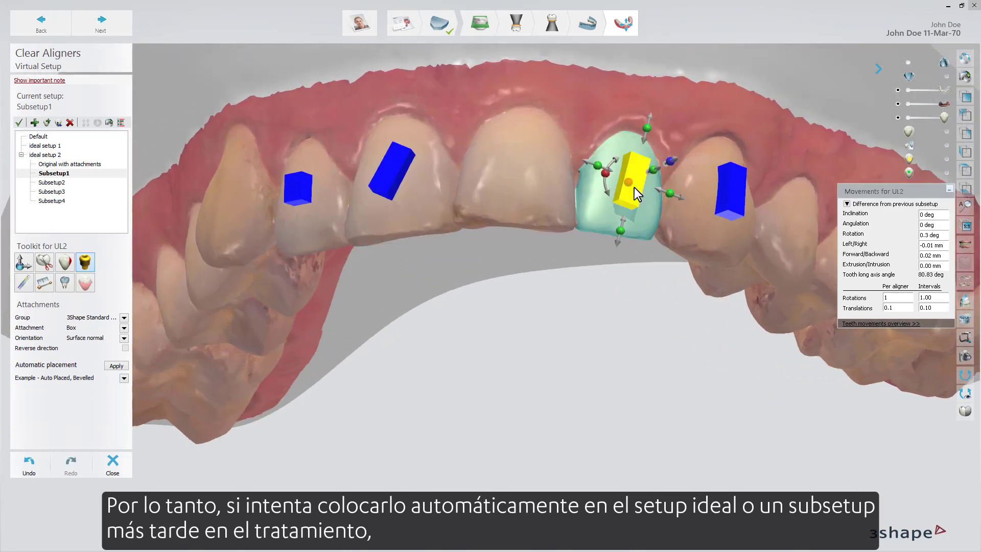
pyautogui.moveTo(630, 190); pyautogui.dragTo(587, 219)
pyautogui.moveTo(587, 219); pyautogui.dragTo(664, 221, button='right')
pyautogui.moveTo(674, 170); pyautogui.dragTo(675, 176)
# - Resize the attachment on tooth UL3, adjusting its width and reducing its height from the gingival side
pyautogui.moveTo(633, 290); pyautogui.dragTo(494, 266, button='right')
pyautogui.click(696, 200)
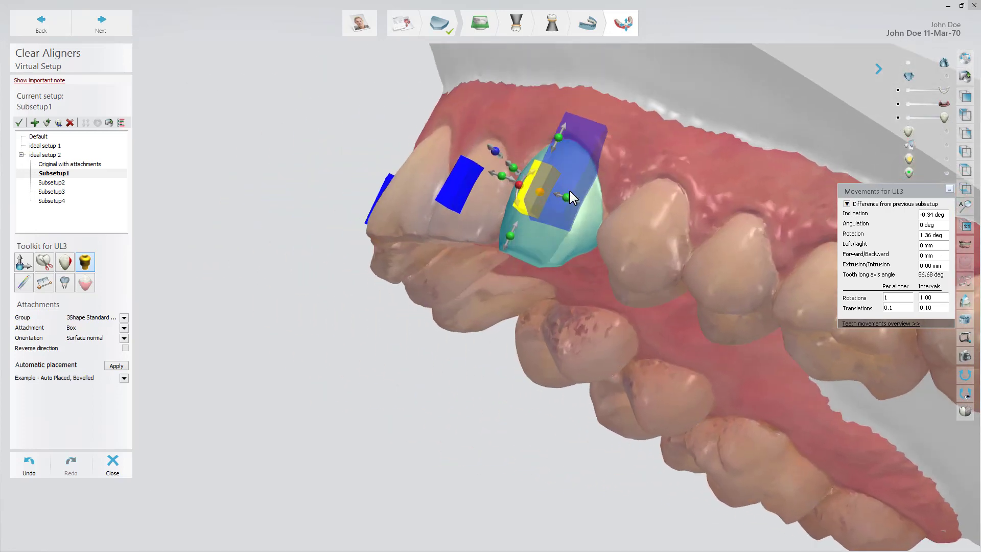
pyautogui.moveTo(569, 196); pyautogui.dragTo(566, 196)
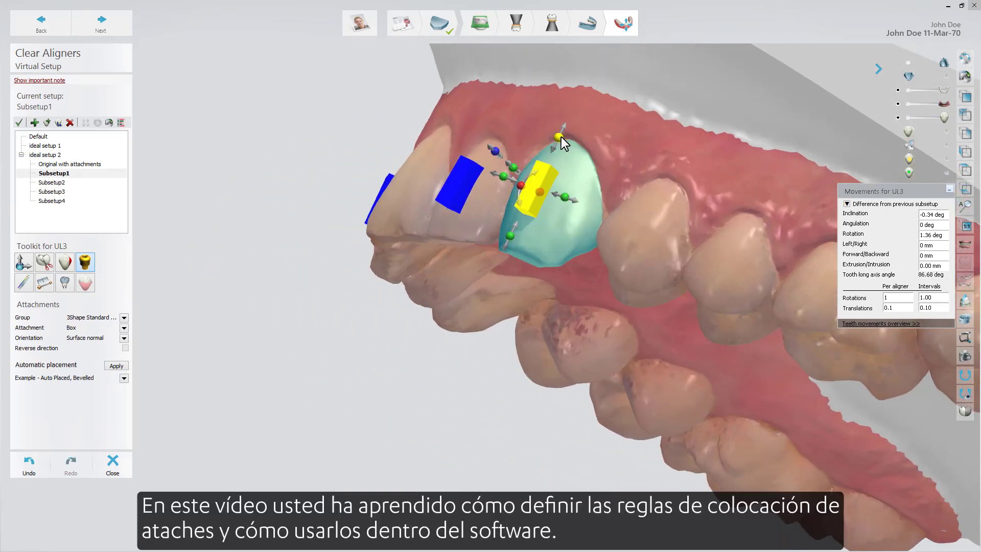
pyautogui.moveTo(561, 137); pyautogui.dragTo(559, 143)
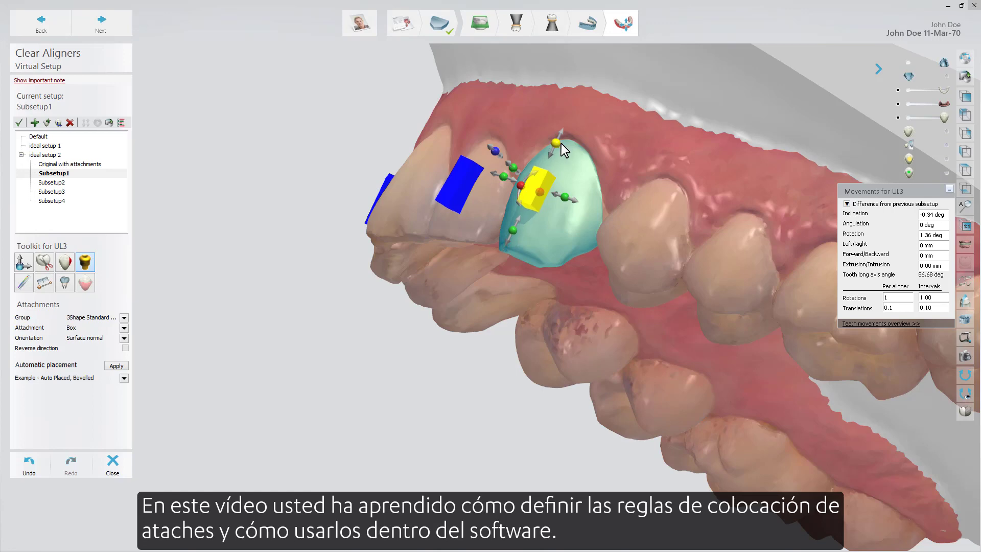